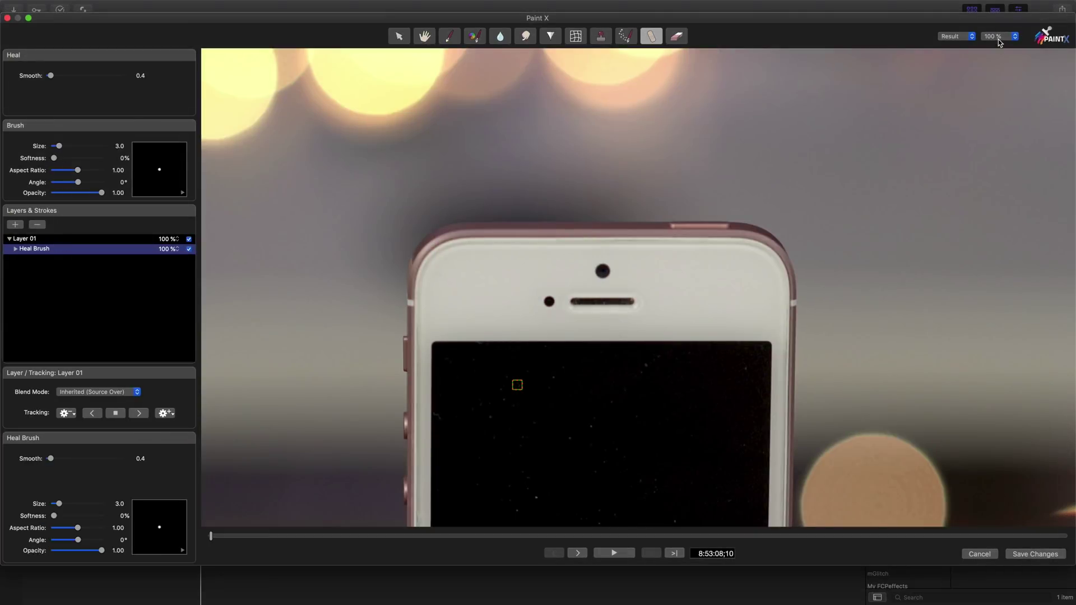
Fit the whole frame in view and track the heal stroke forward through the clip
click(1000, 38)
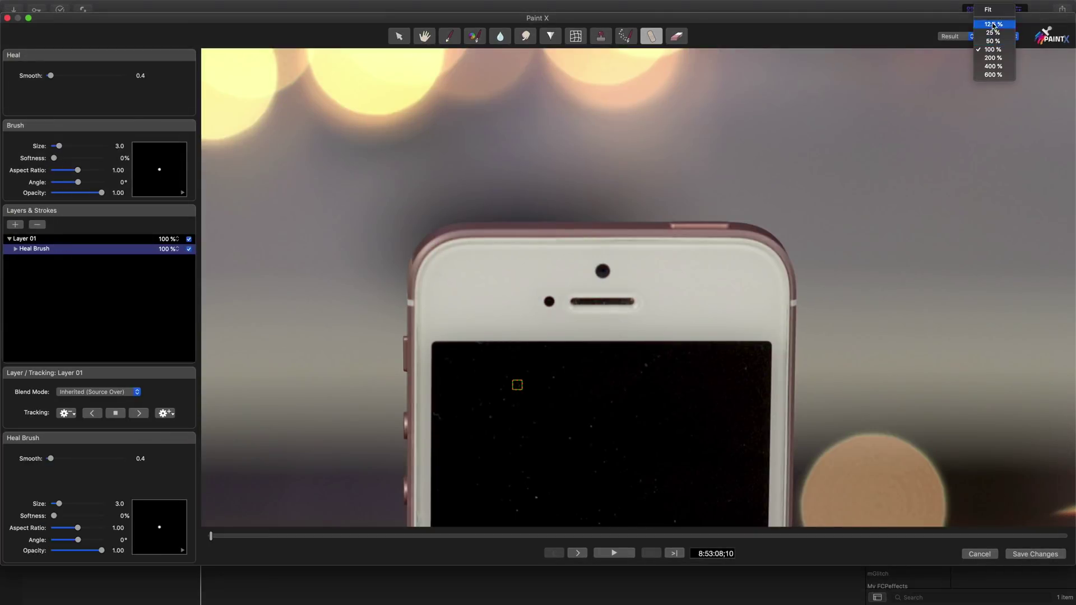
click(988, 10)
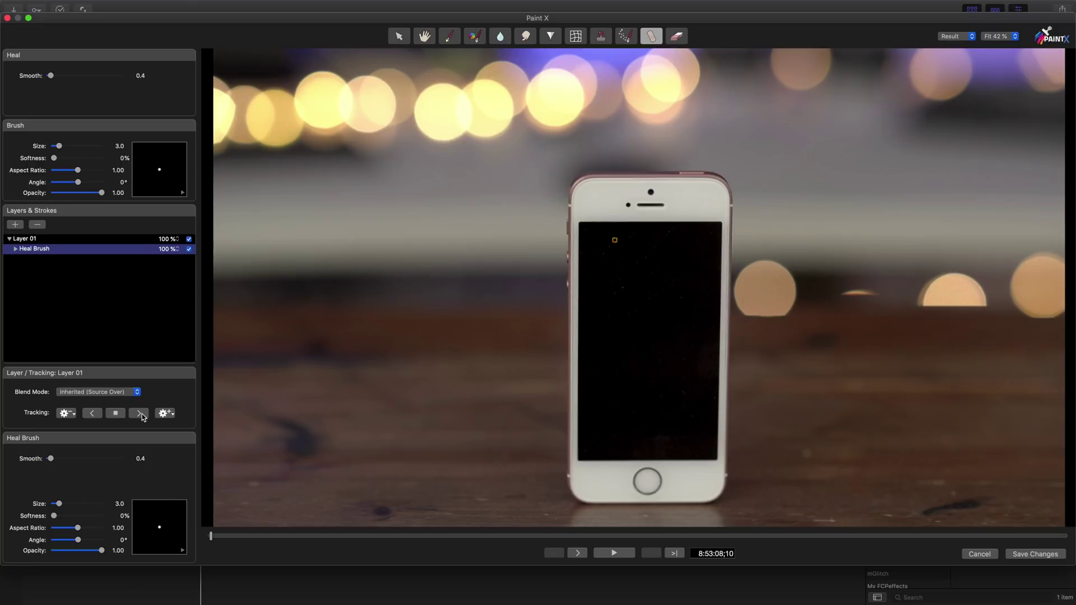
click(140, 415)
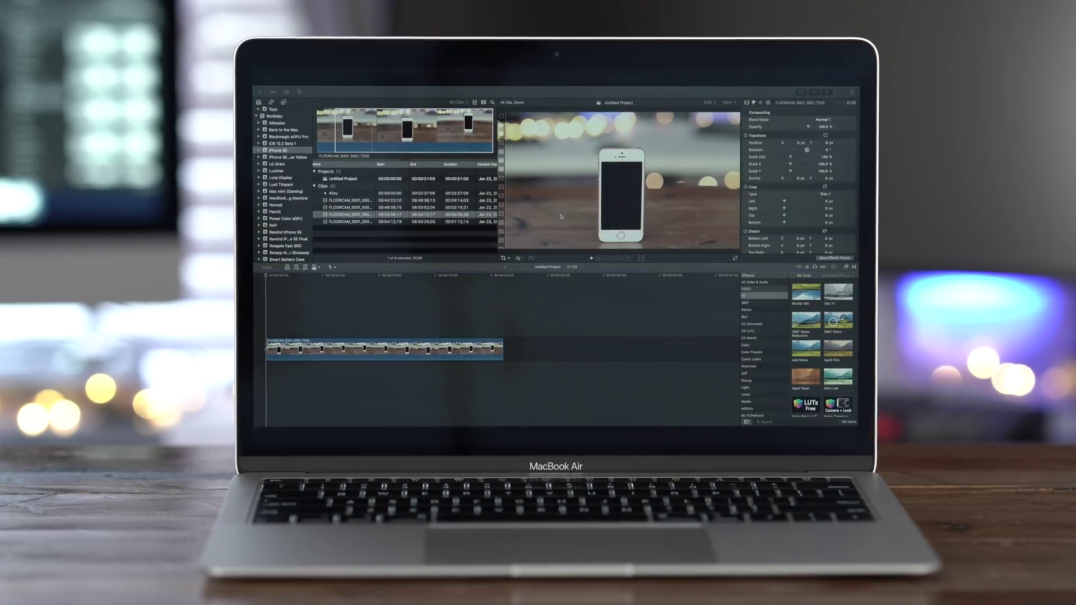
click(580, 209)
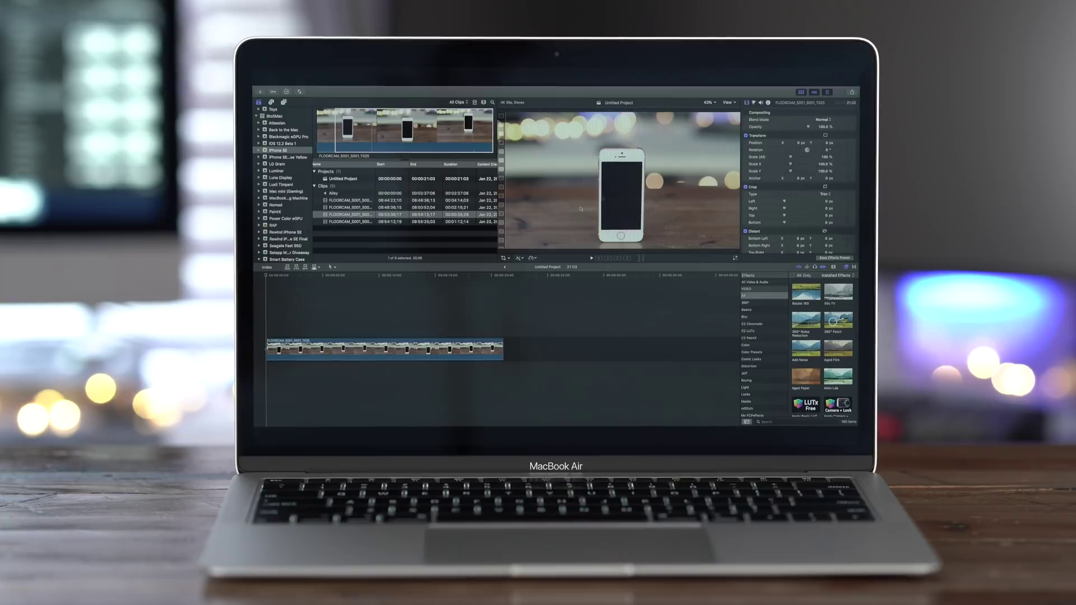
click(712, 103)
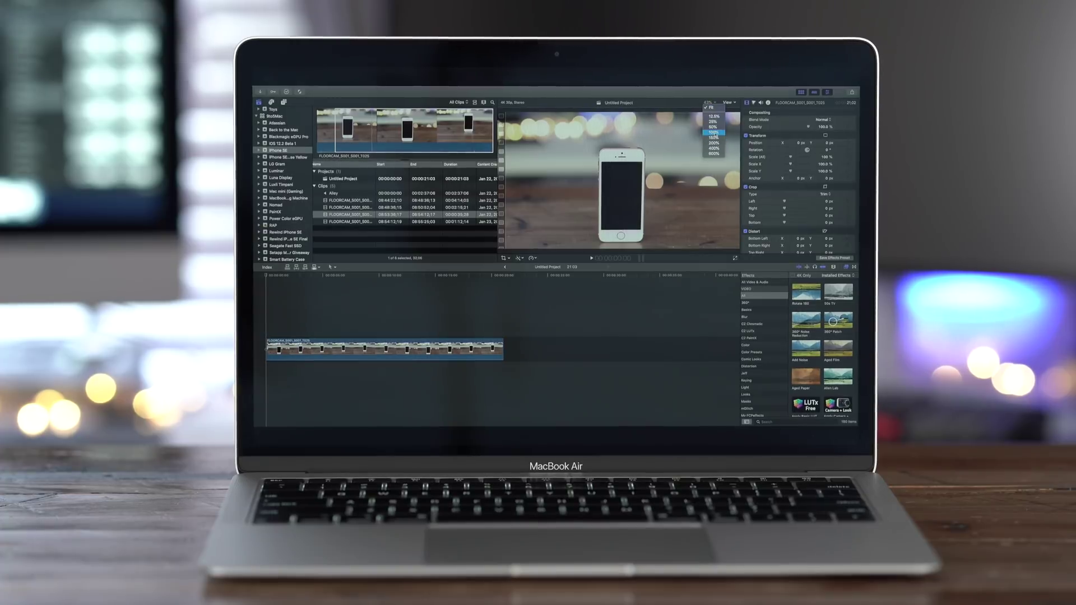
click(715, 133)
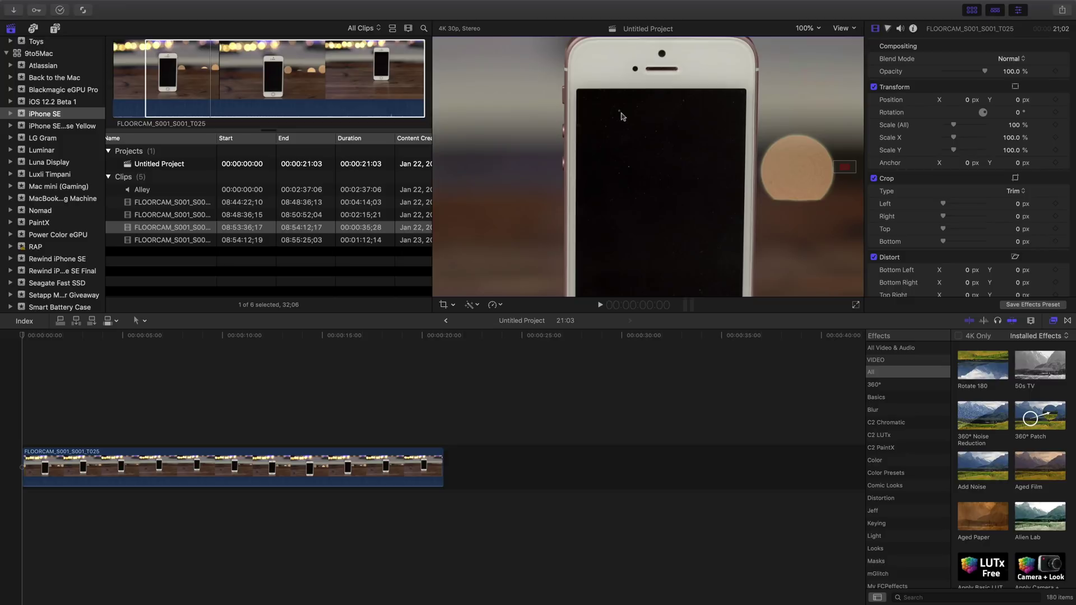
click(806, 30)
click(808, 39)
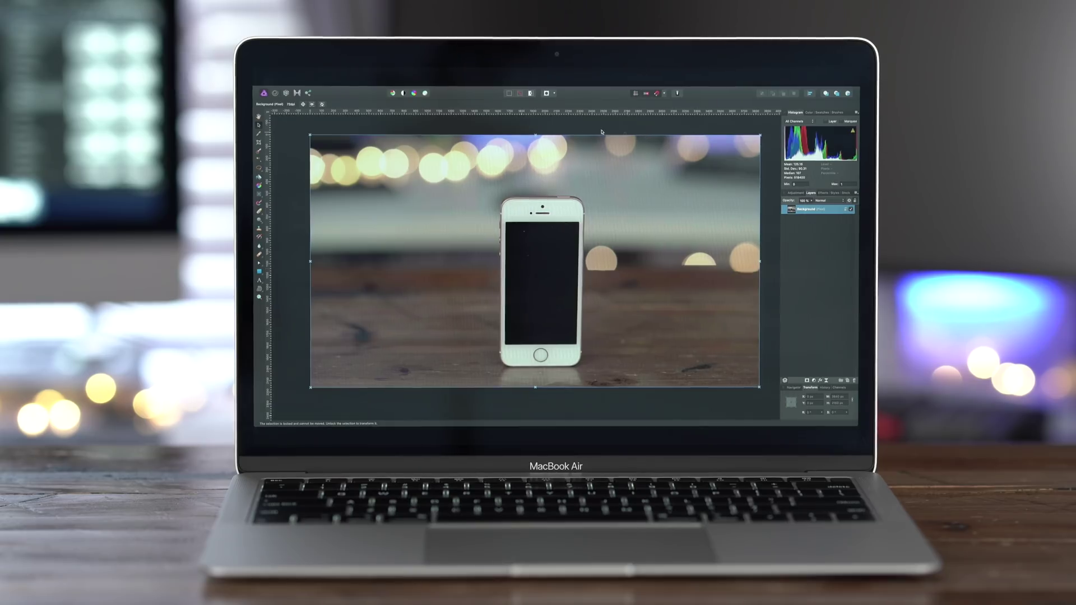
click(259, 249)
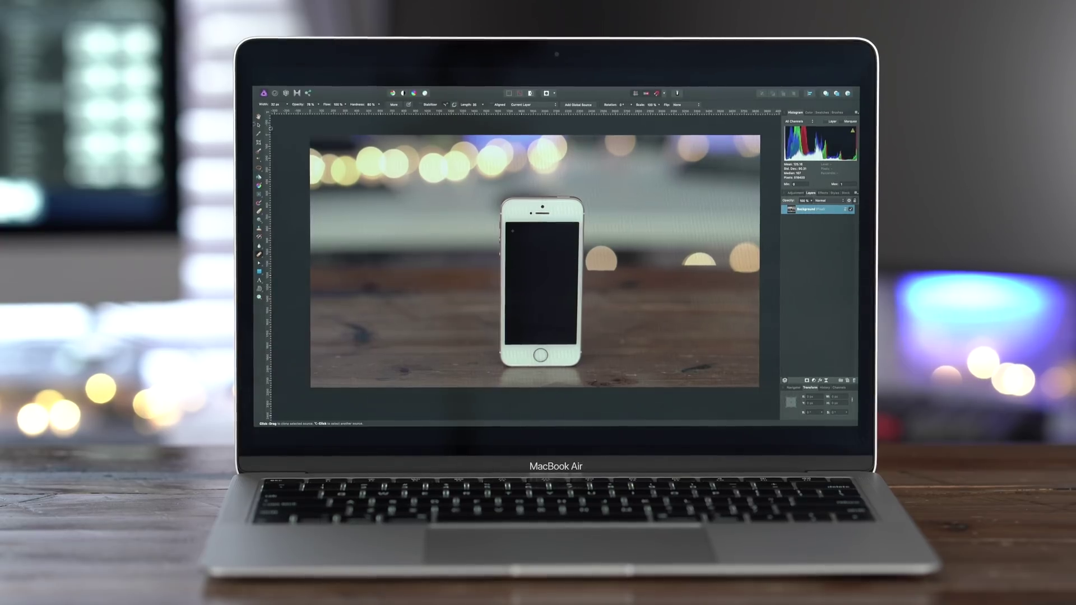
key(v)
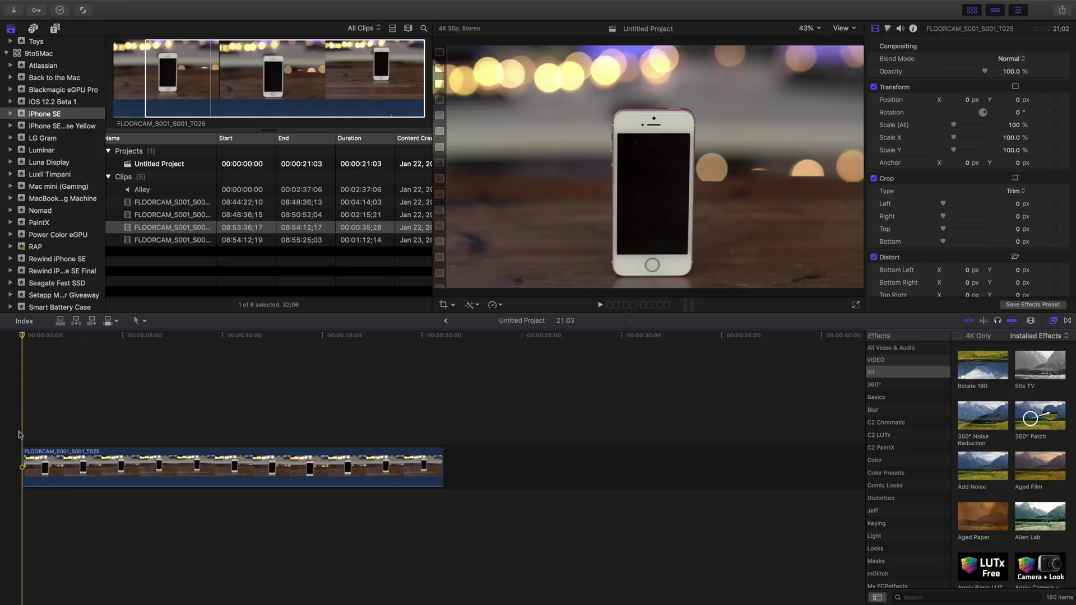
Select the phone clip and drag the C2 PaintX Tracked Paint effect onto it
click(25, 465)
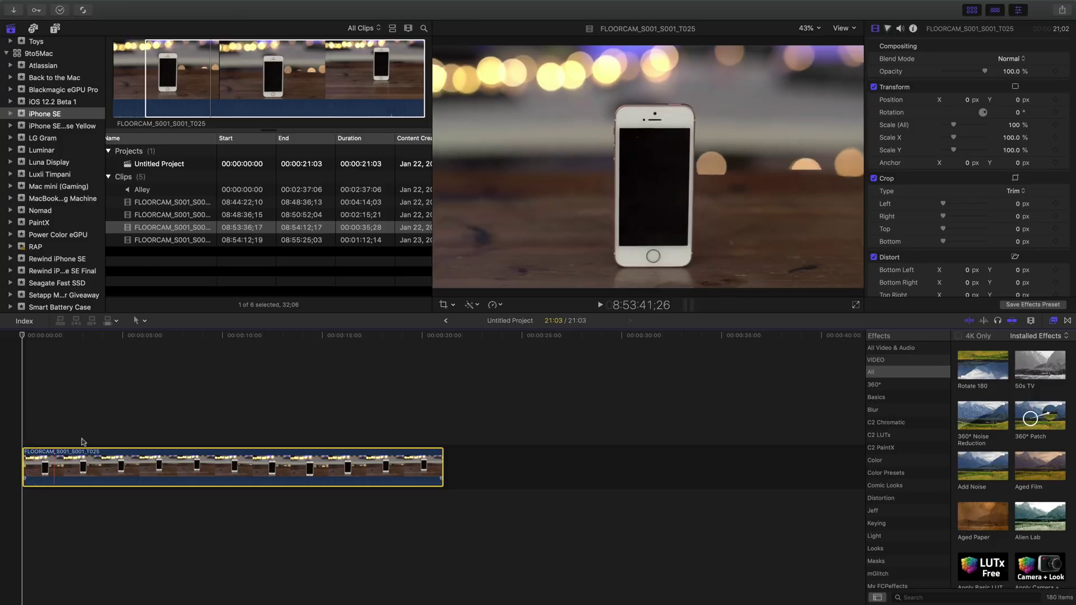
click(202, 476)
key(super+4)
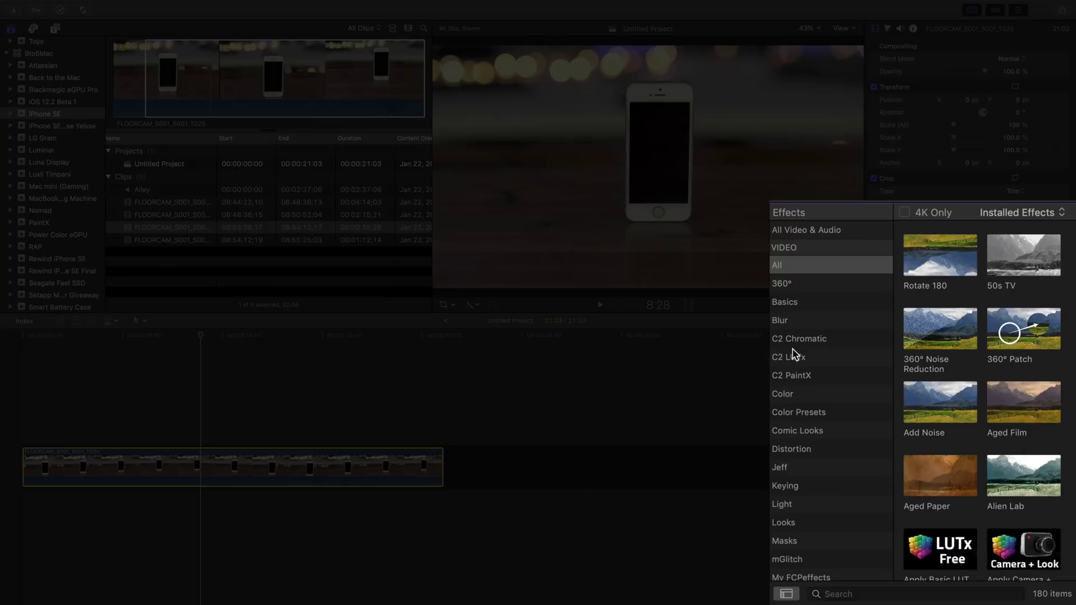
click(809, 375)
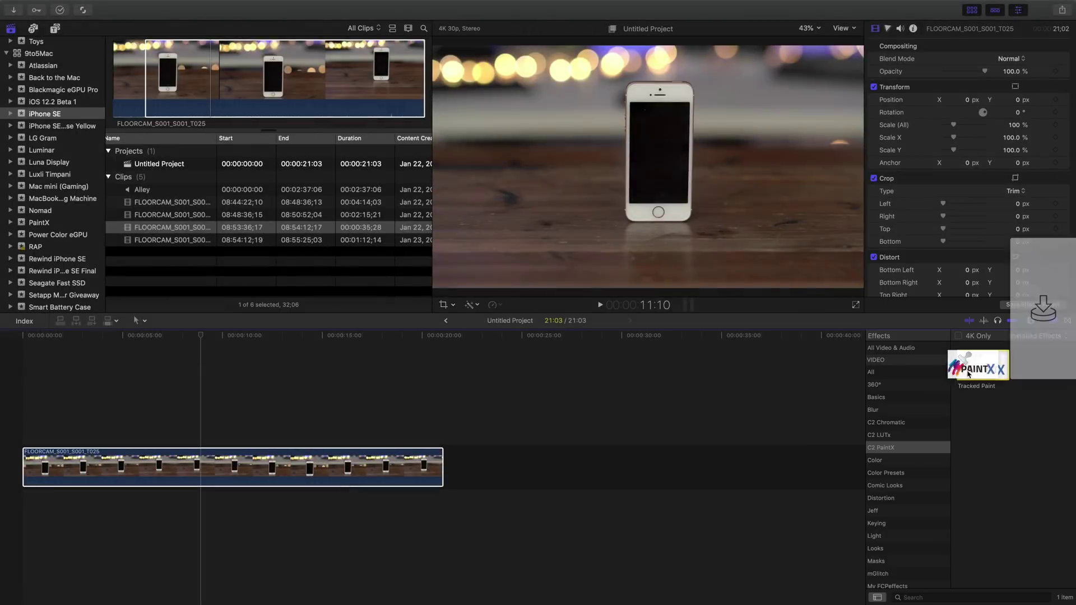
drag(938, 269, 444, 458)
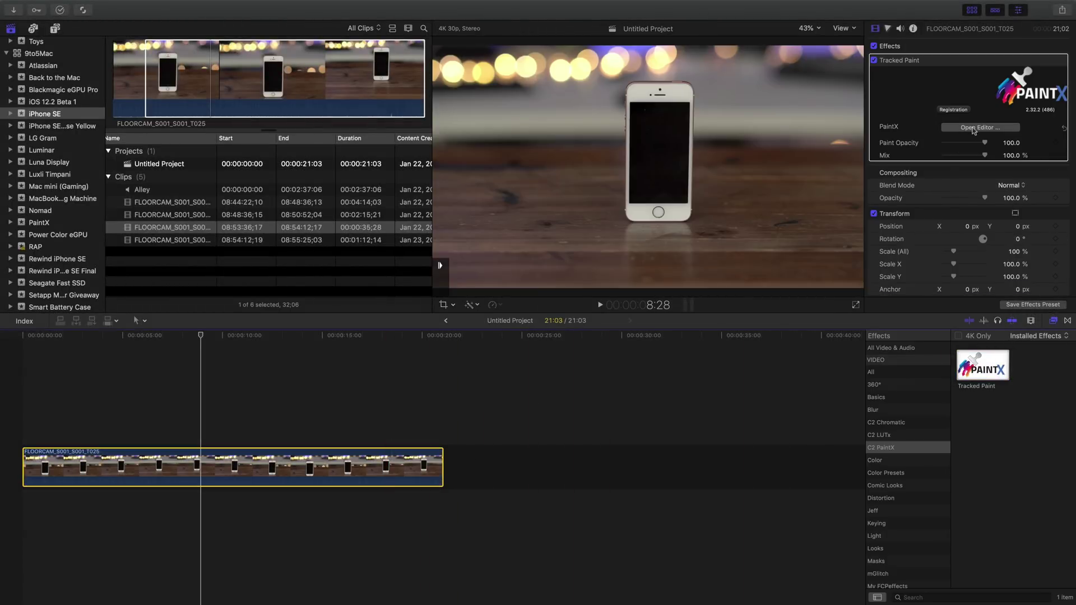
Open the Paint X editor, choose the Heal brush, and zoom the canvas to 100%
click(972, 127)
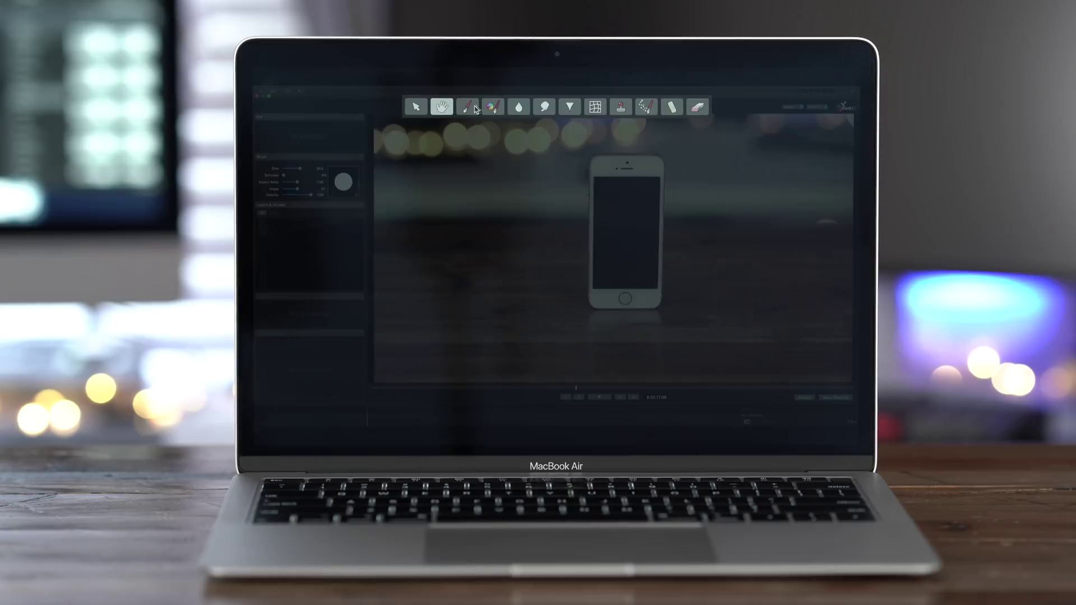
click(498, 107)
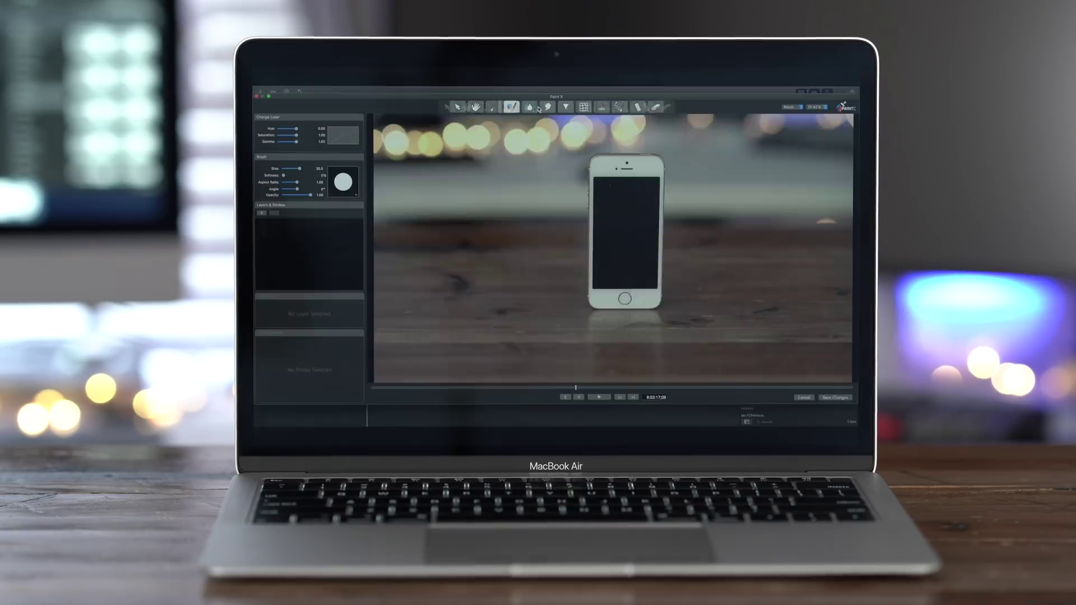
click(580, 107)
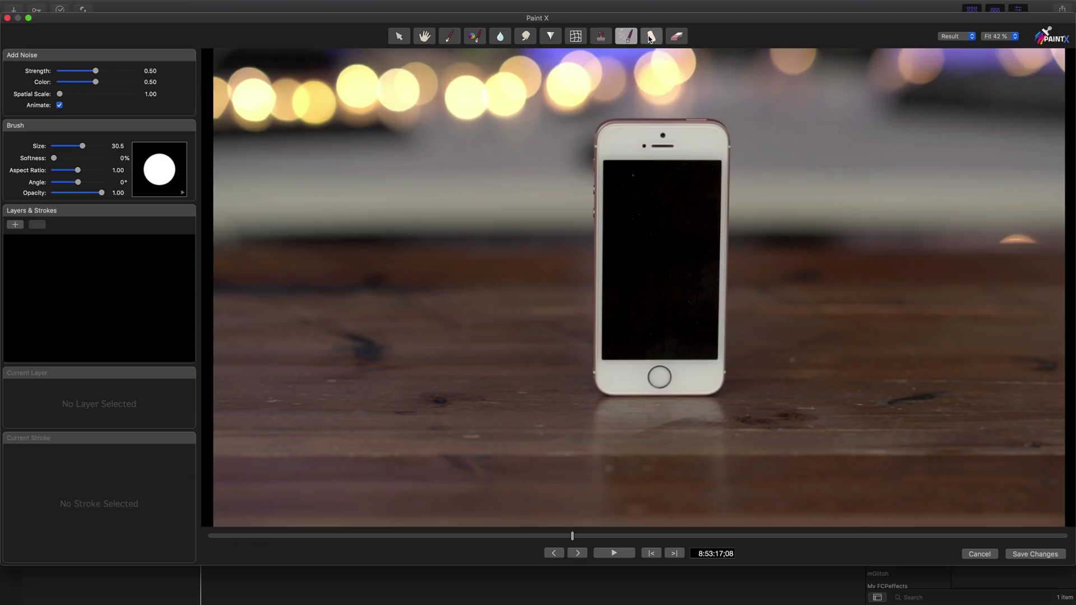
click(652, 37)
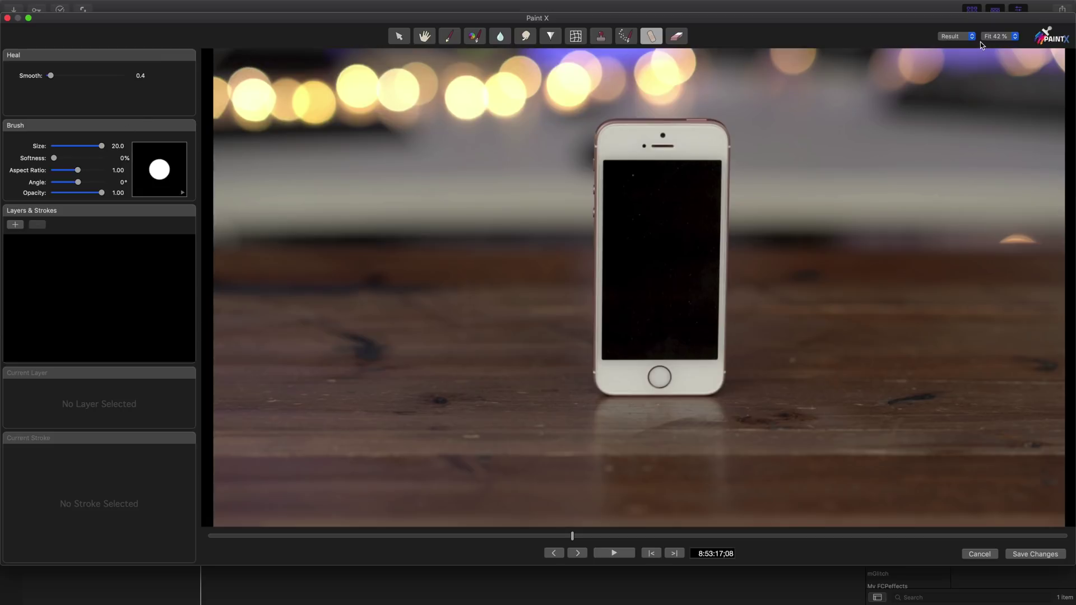
click(997, 38)
click(996, 75)
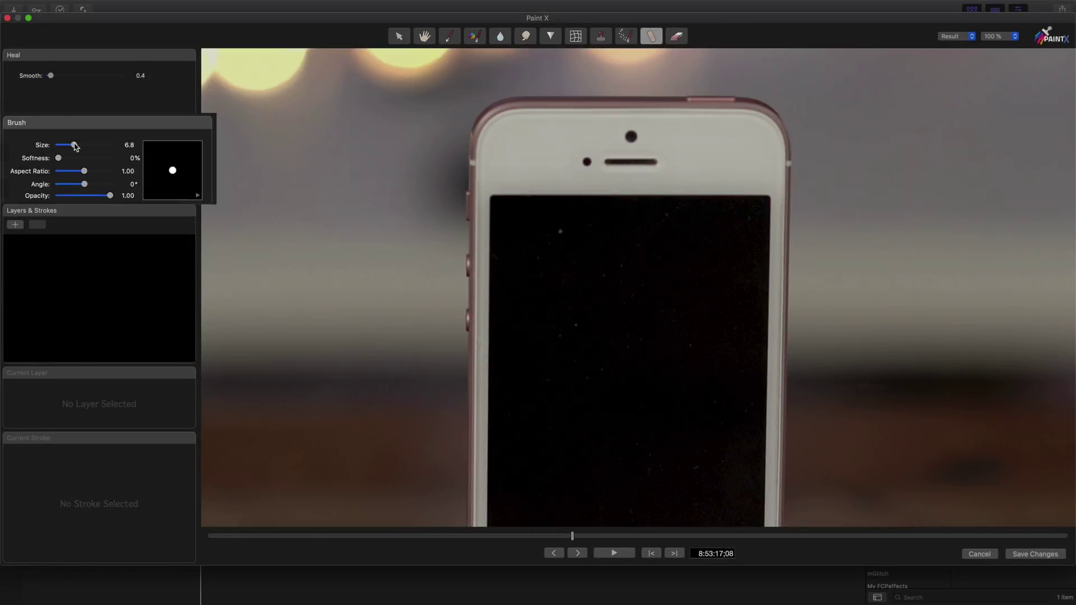
Shrink the heal brush to 6.8 and heal a screen dust speck at the first frame on Layer 01
drag(68, 146, 88, 148)
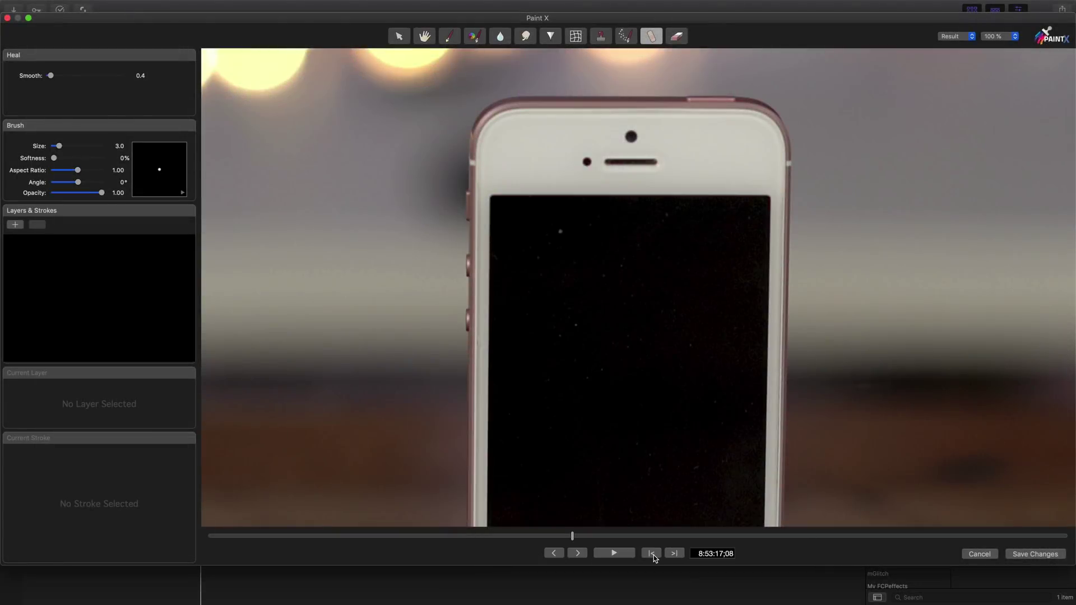
click(652, 554)
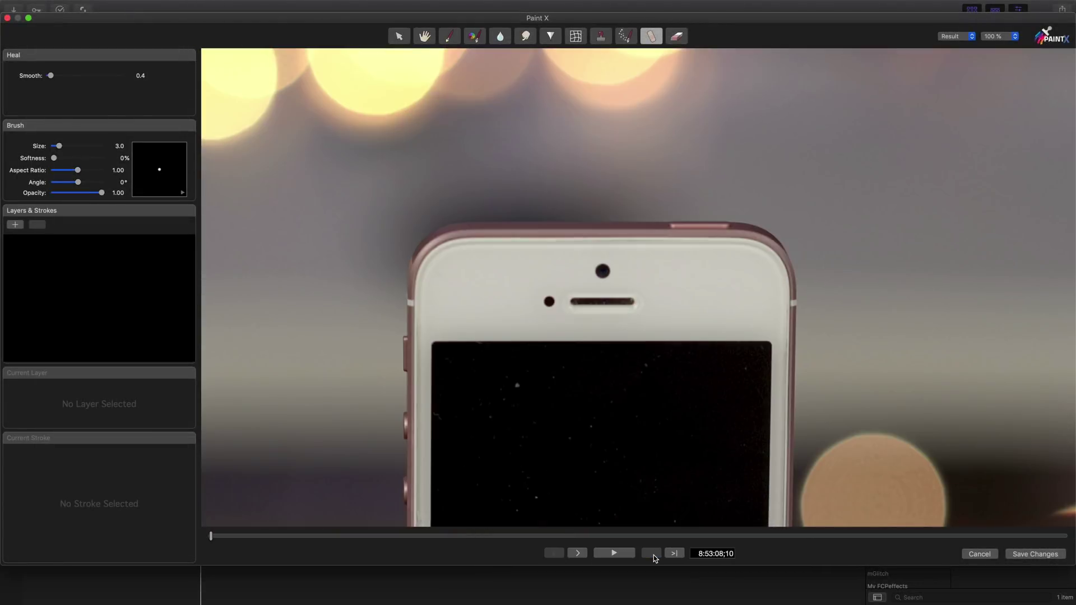
click(516, 386)
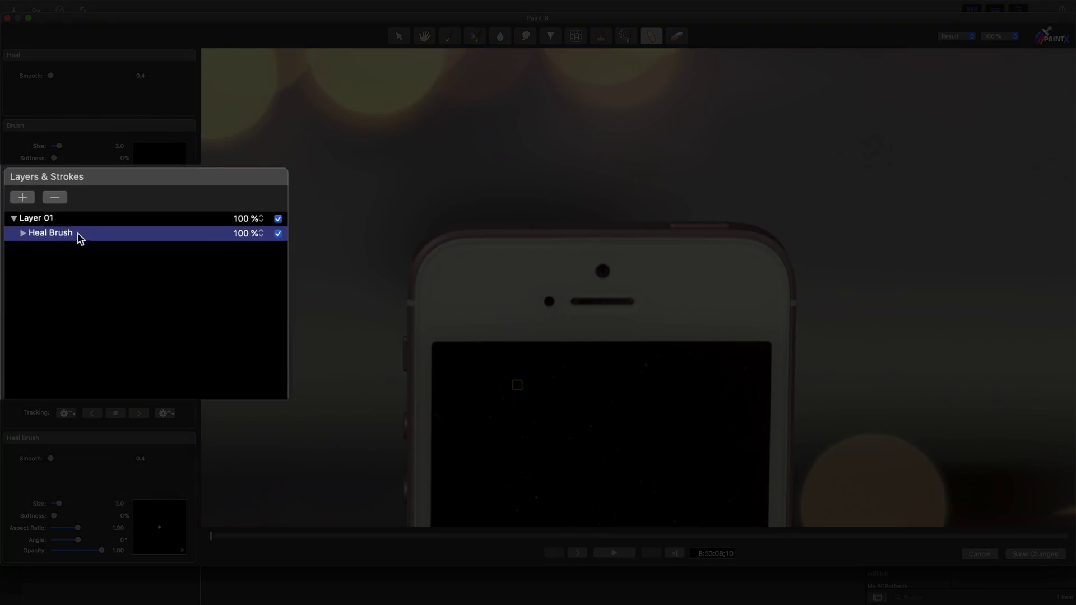
click(22, 233)
click(22, 233)
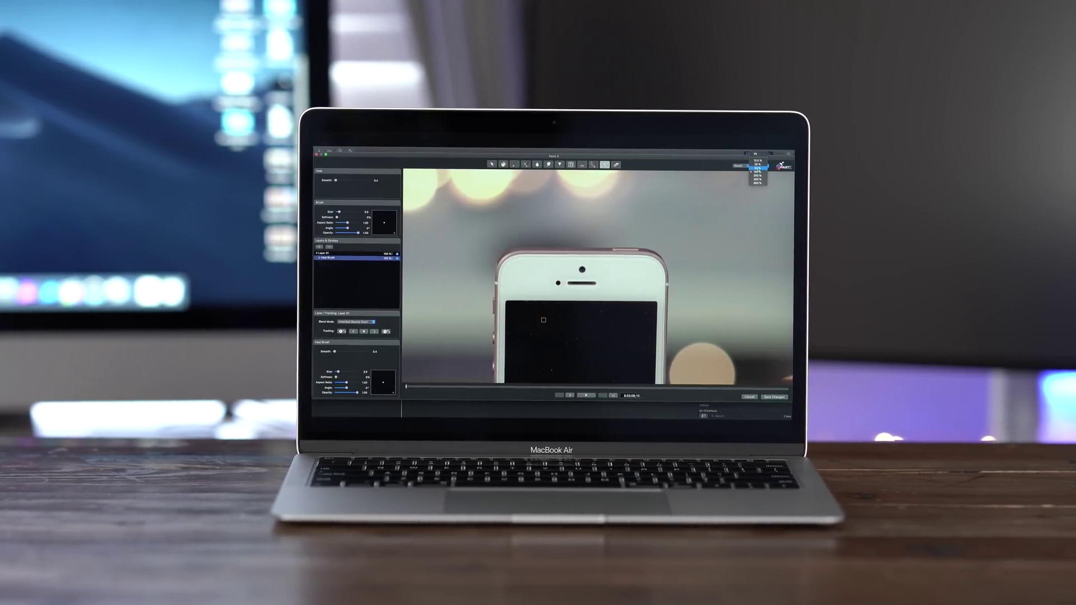
At Fit zoom, track the first heal stroke forward and return to the first frame
click(754, 160)
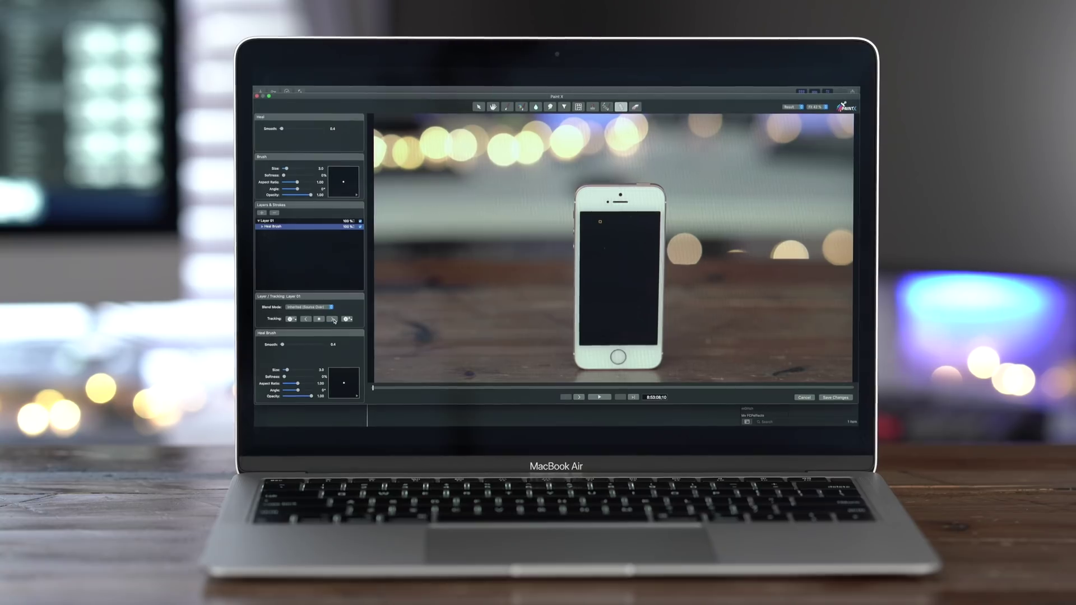
click(333, 320)
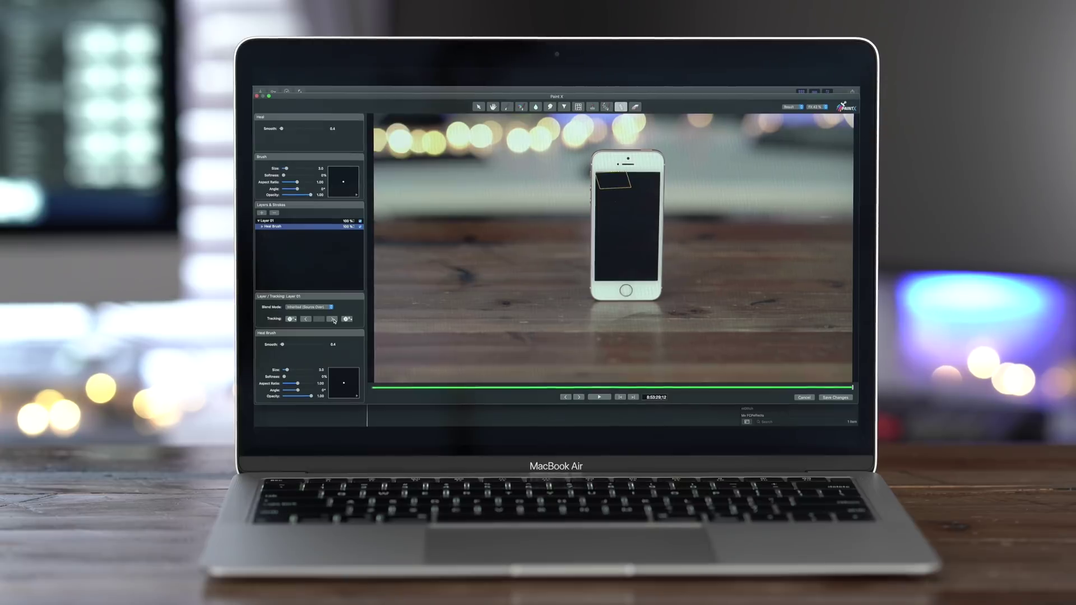
click(377, 388)
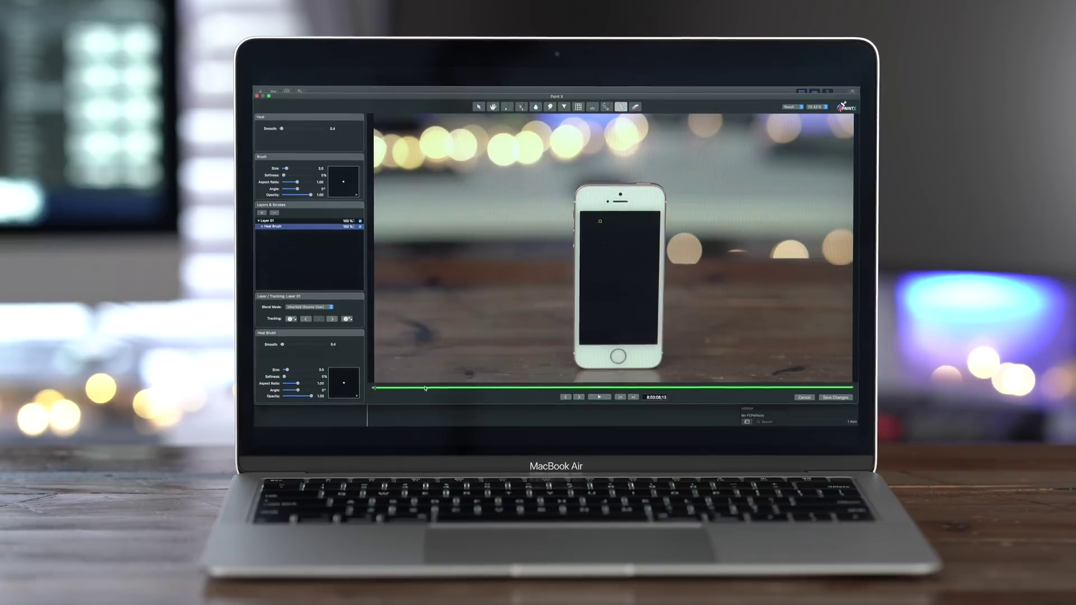
Scrub to check the tracking, then add Layer 02 and zoom to 100%
drag(376, 389, 645, 388)
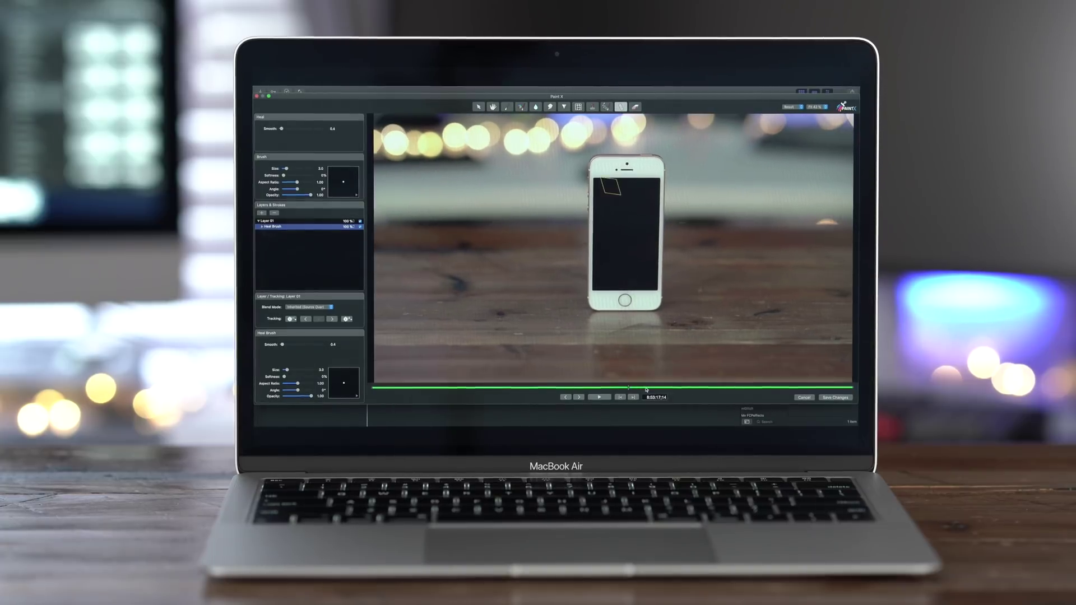
drag(636, 389, 368, 387)
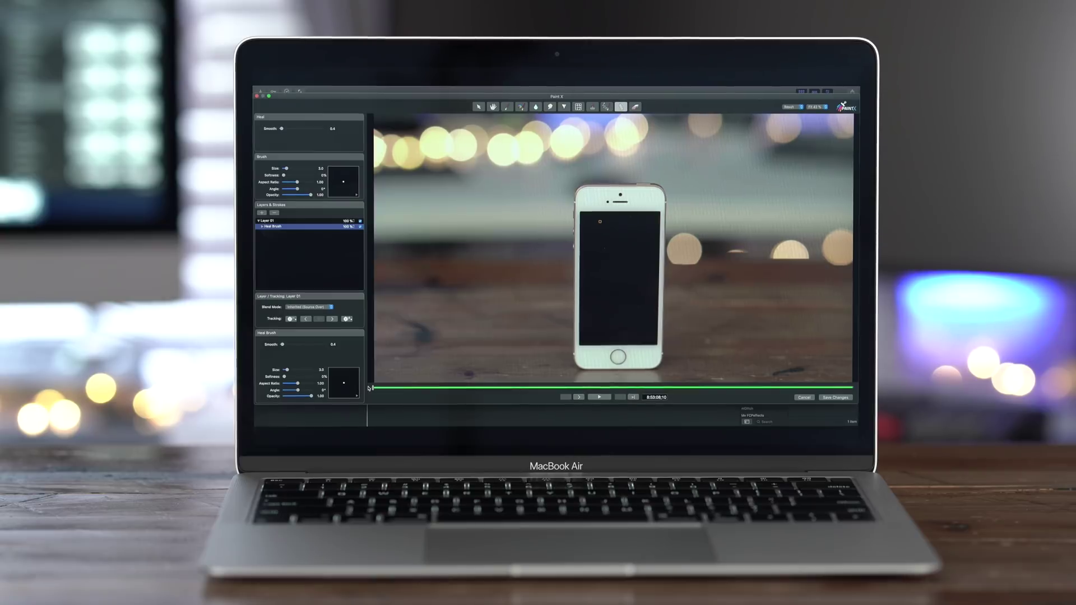
click(263, 213)
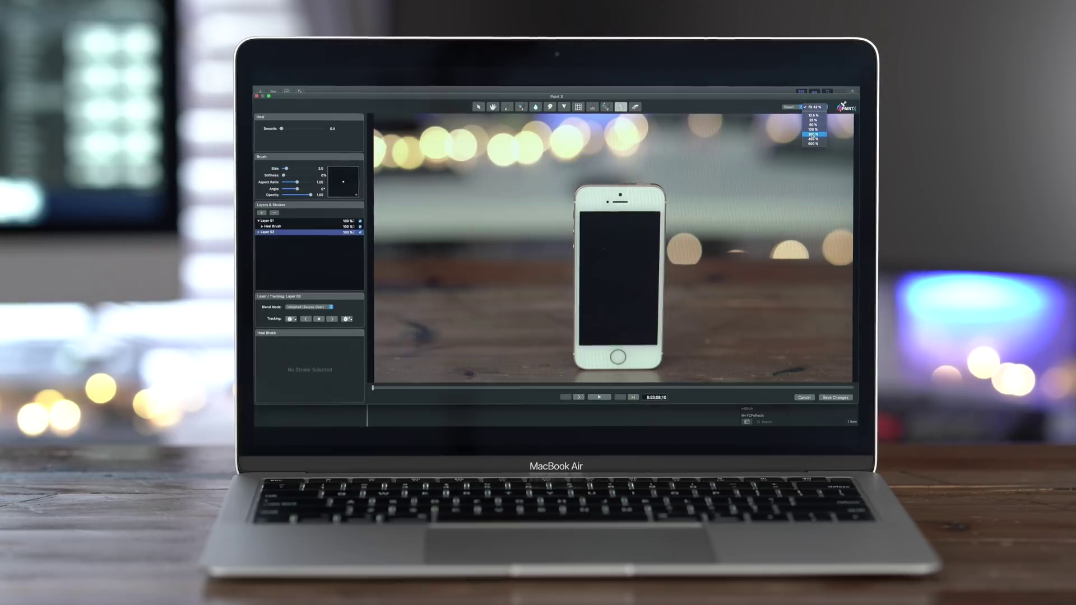
click(814, 129)
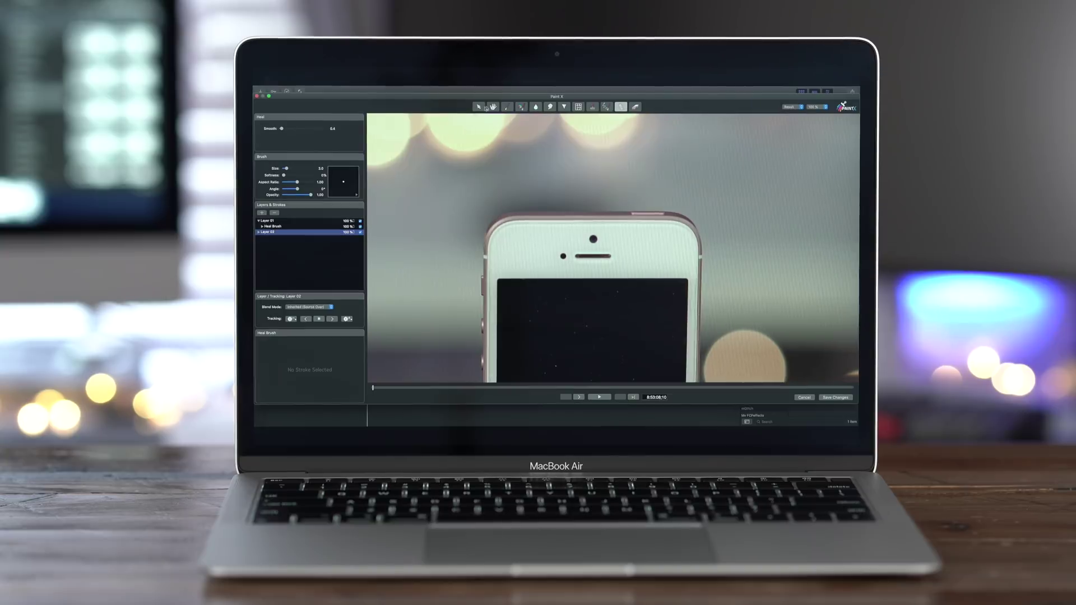
Heal a second speck on Layer 02, track it forward at Fit zoom, and close the editor
drag(584, 307, 584, 236)
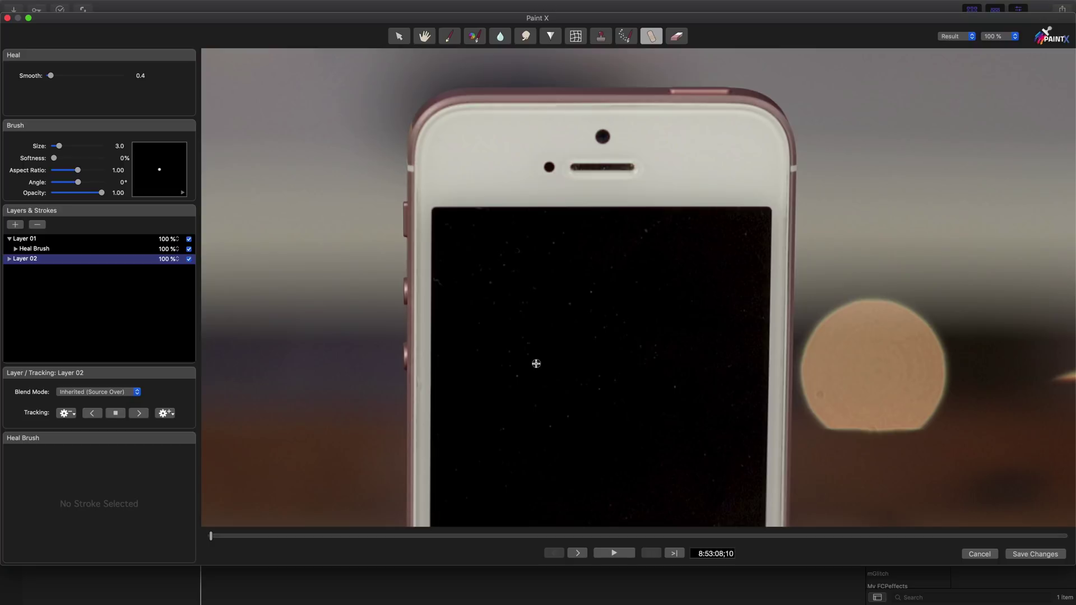
click(536, 363)
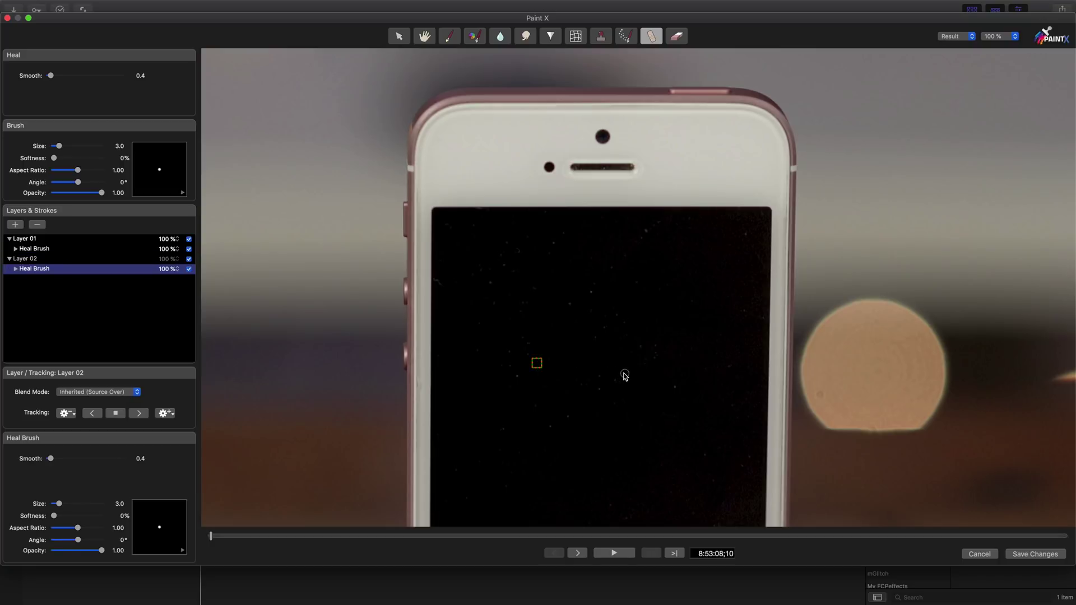
click(988, 39)
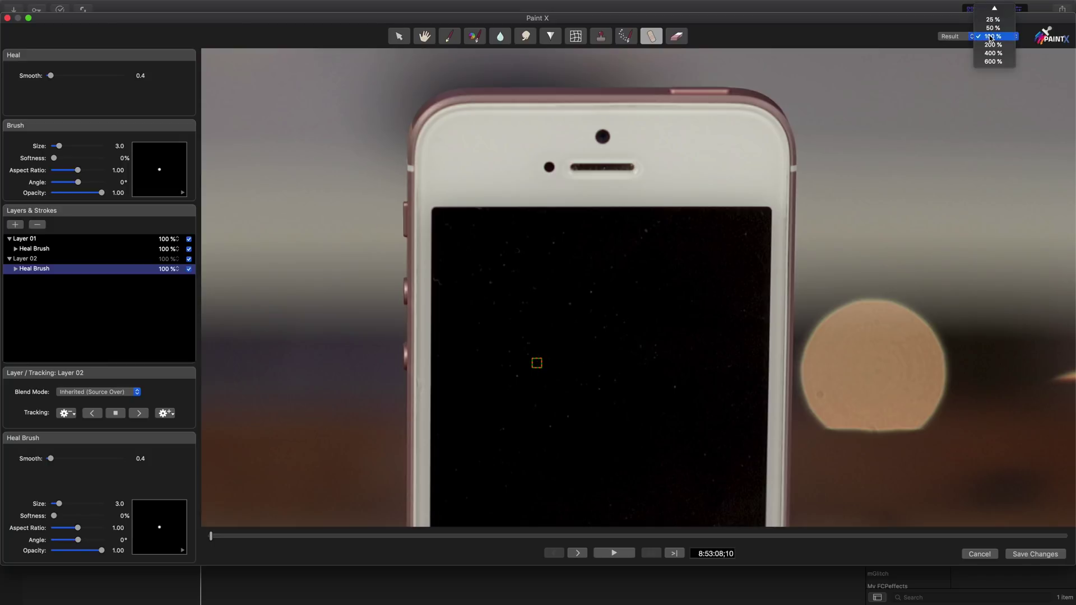
click(990, 10)
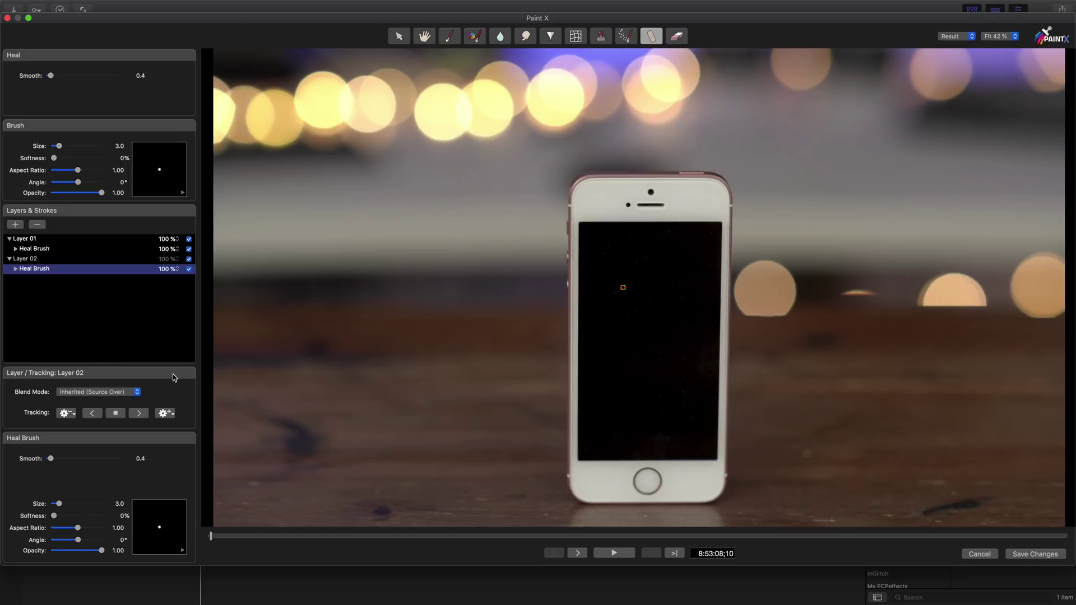
click(139, 412)
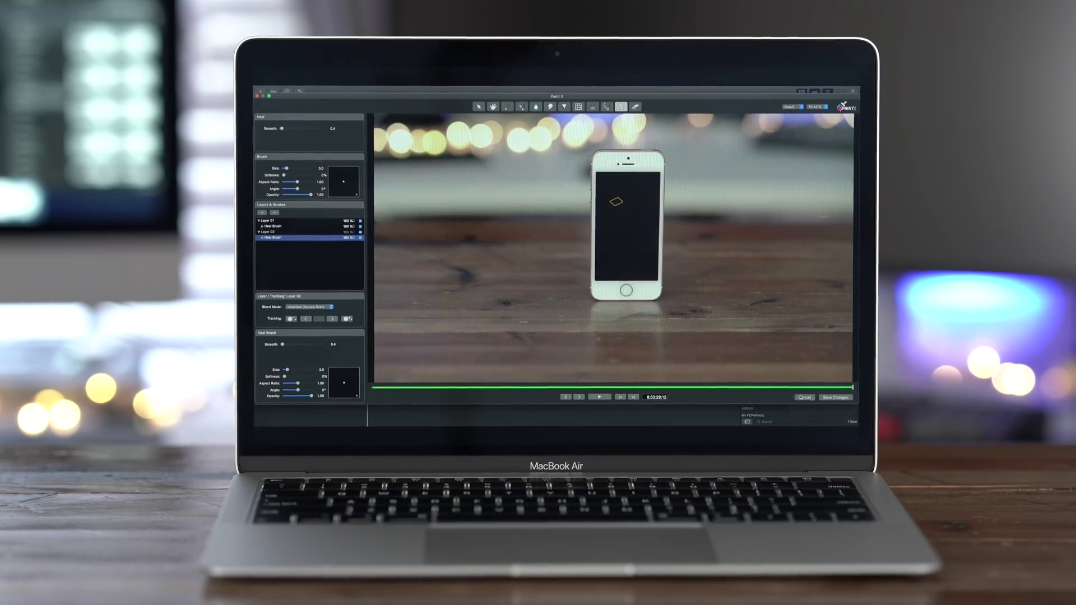
click(826, 399)
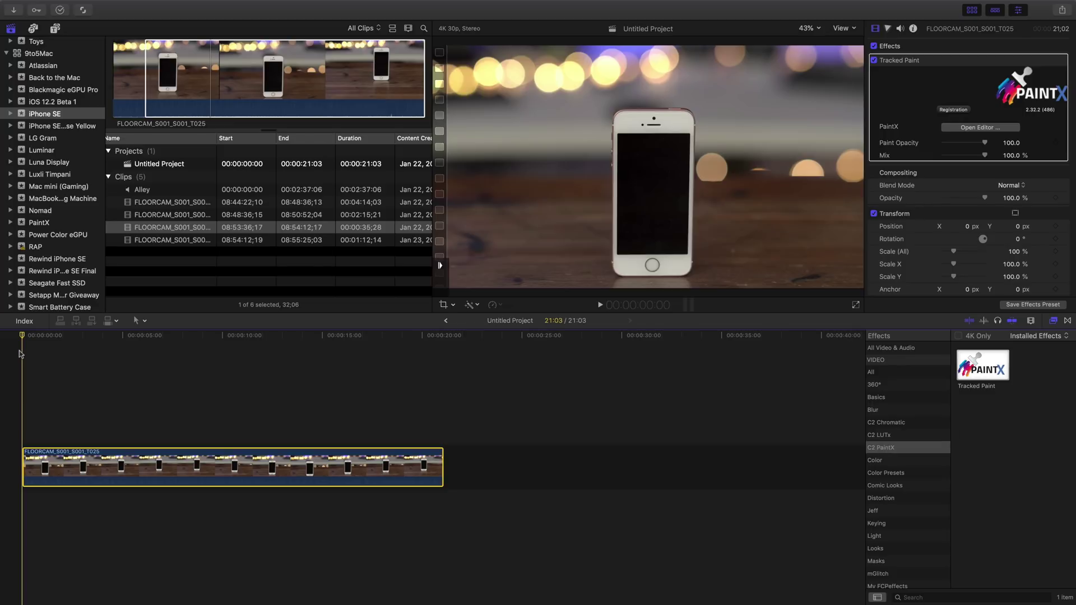
key(space)
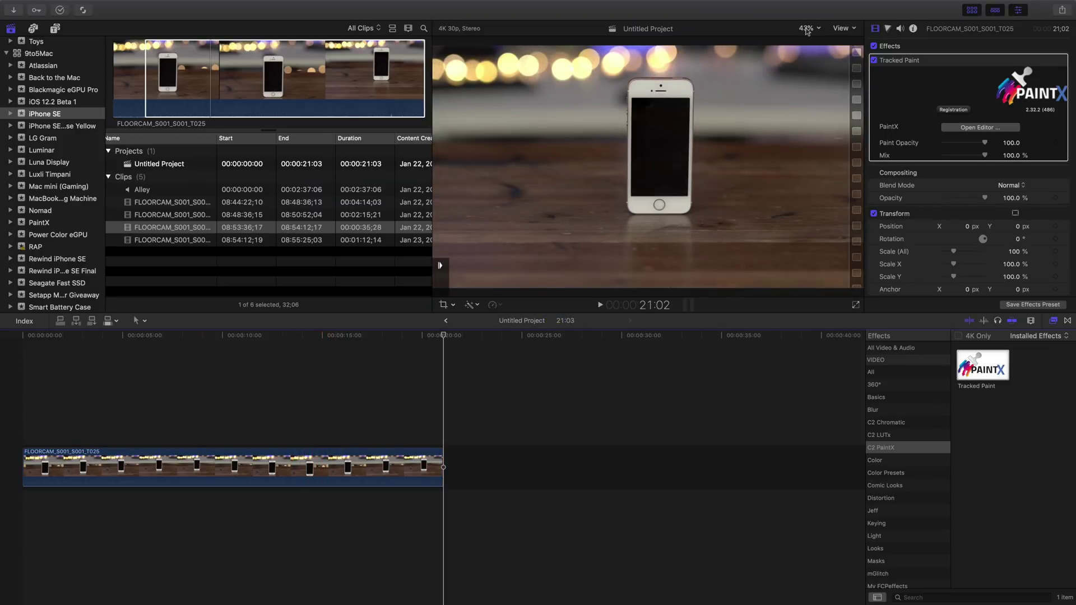
click(807, 30)
click(815, 81)
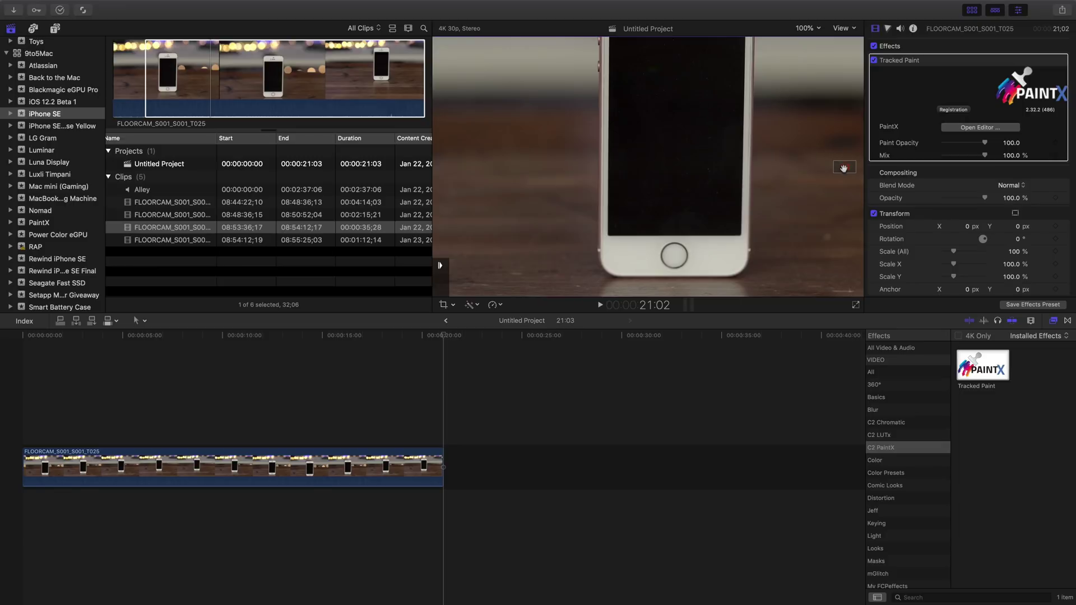
scroll(843, 168, up, 5)
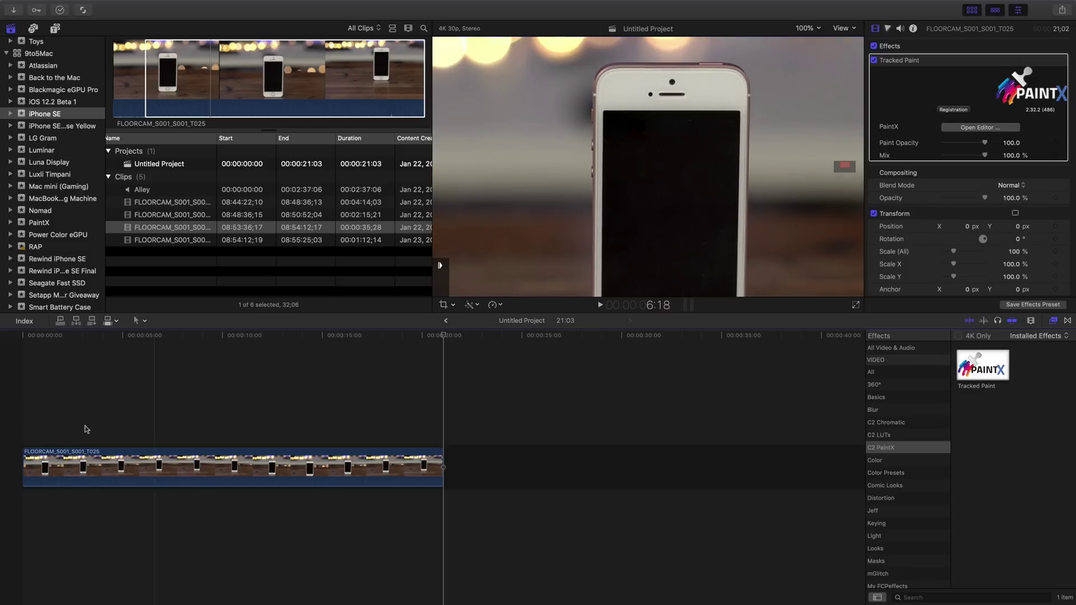
click(24, 429)
key(space)
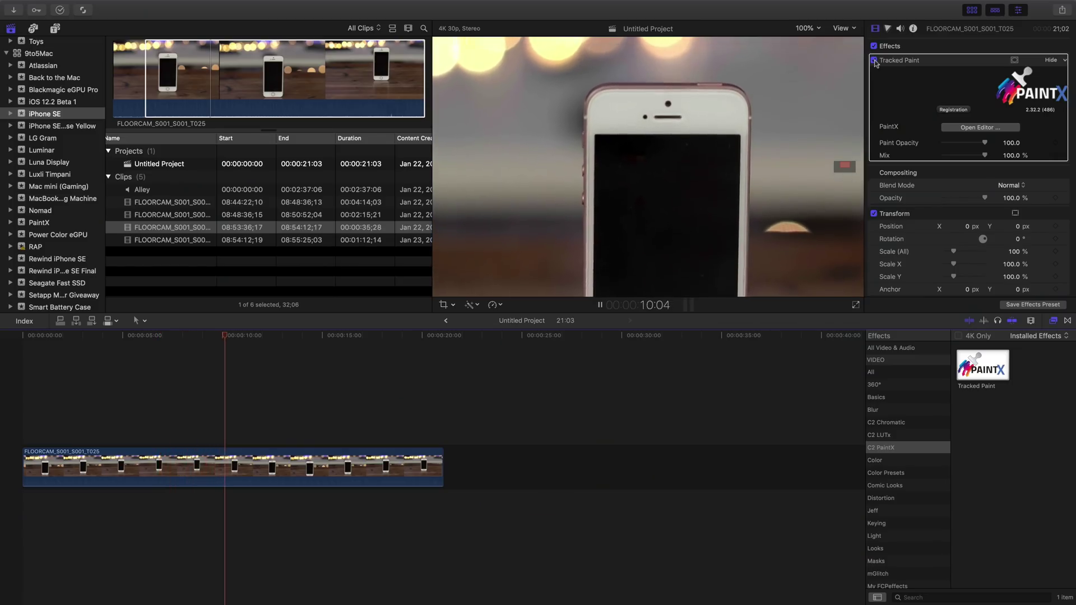
click(807, 28)
click(810, 37)
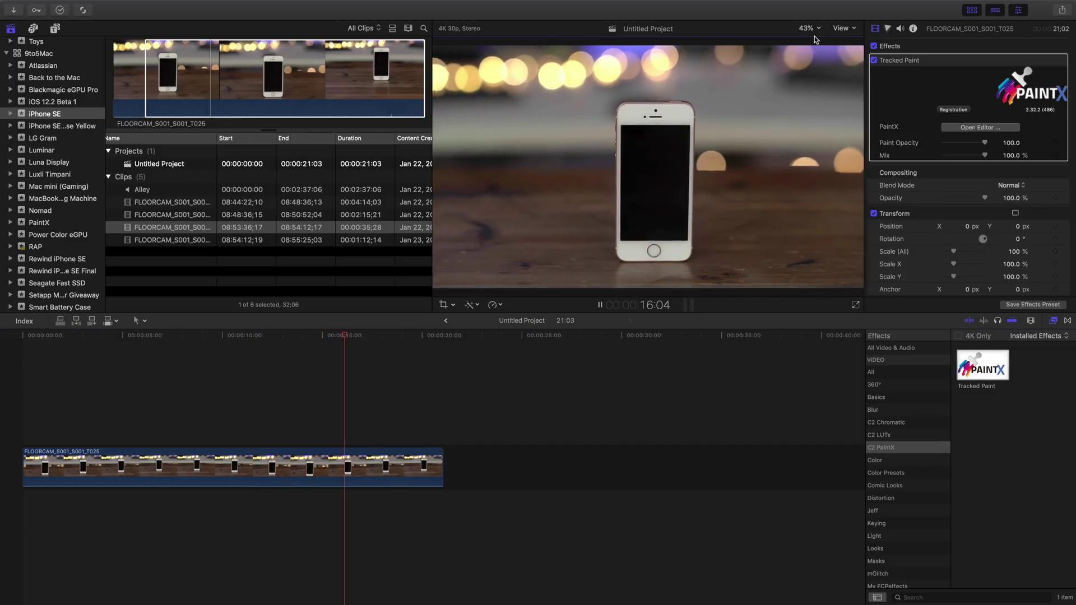
key(space)
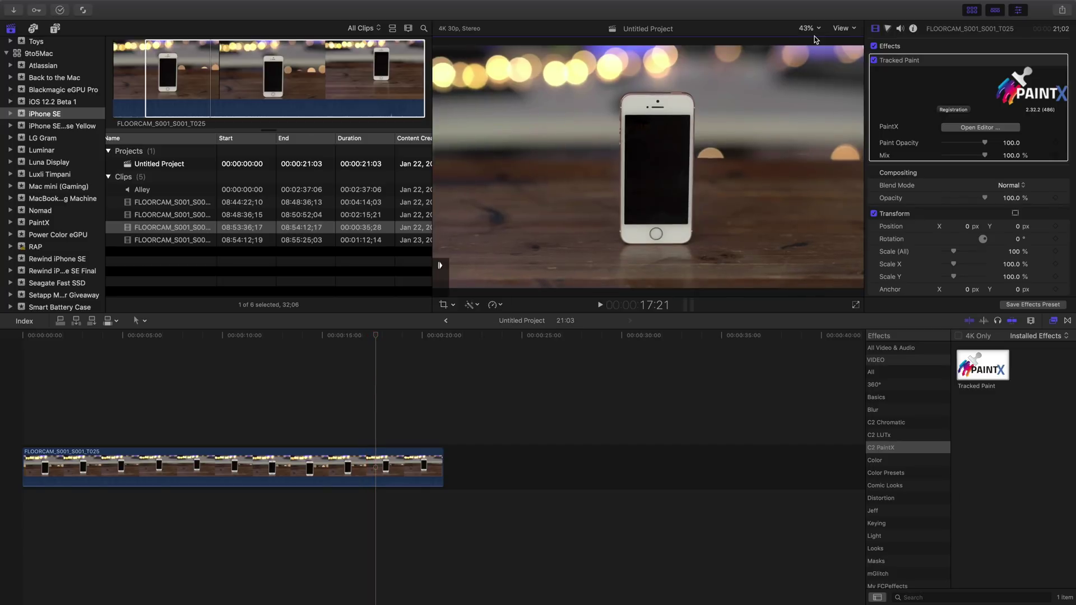